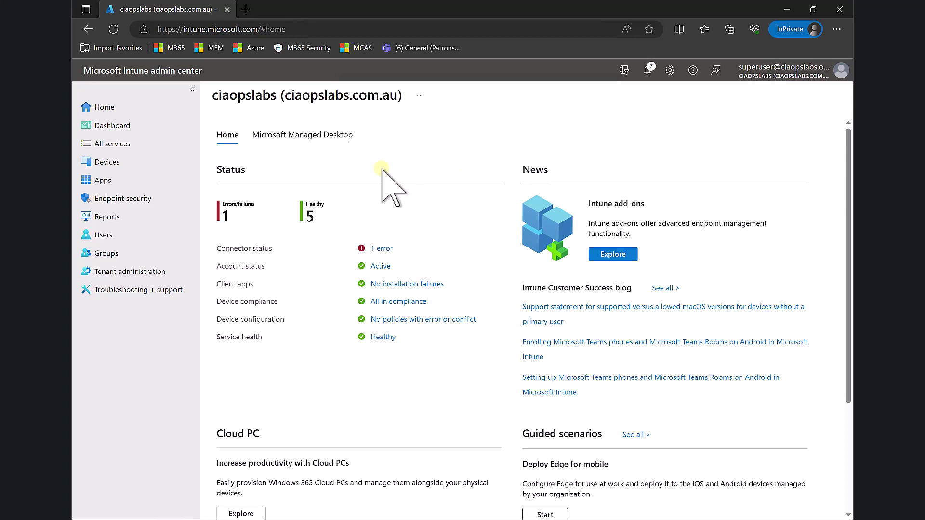
Open the VM01 device page from the Windows devices list under Devices.
click(105, 160)
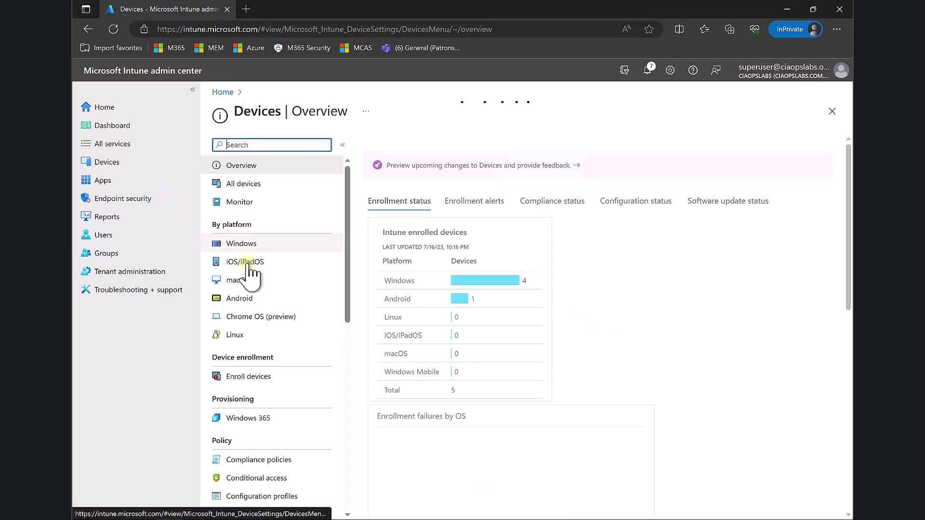
click(243, 243)
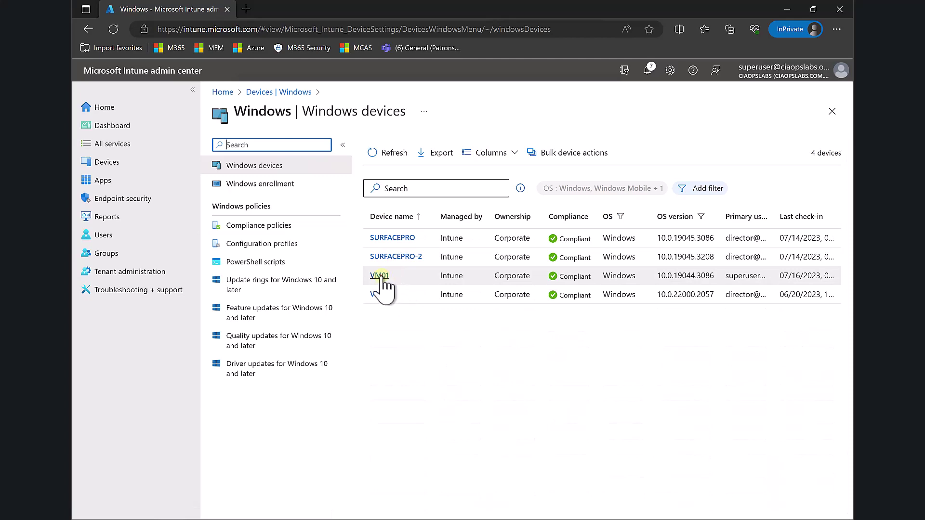
click(380, 275)
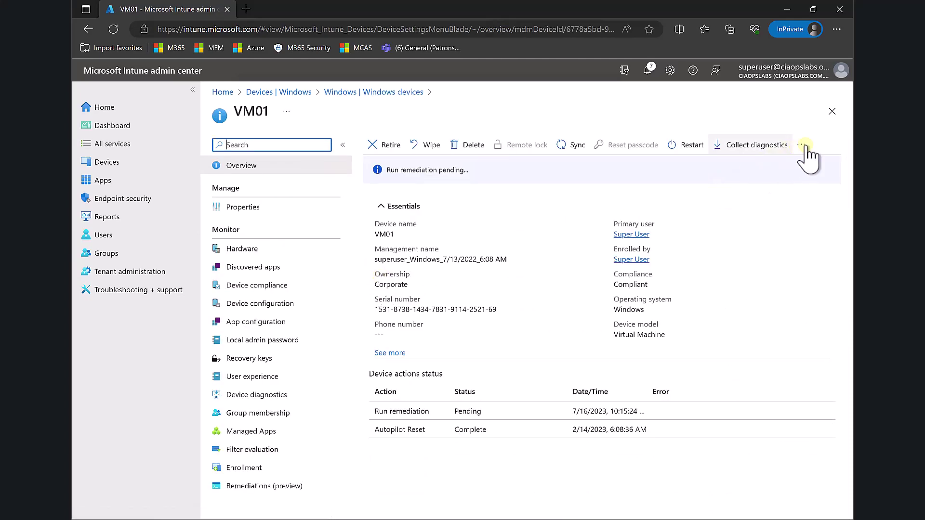
Expand VM01's extra device actions to reveal Run remediation (preview).
click(802, 145)
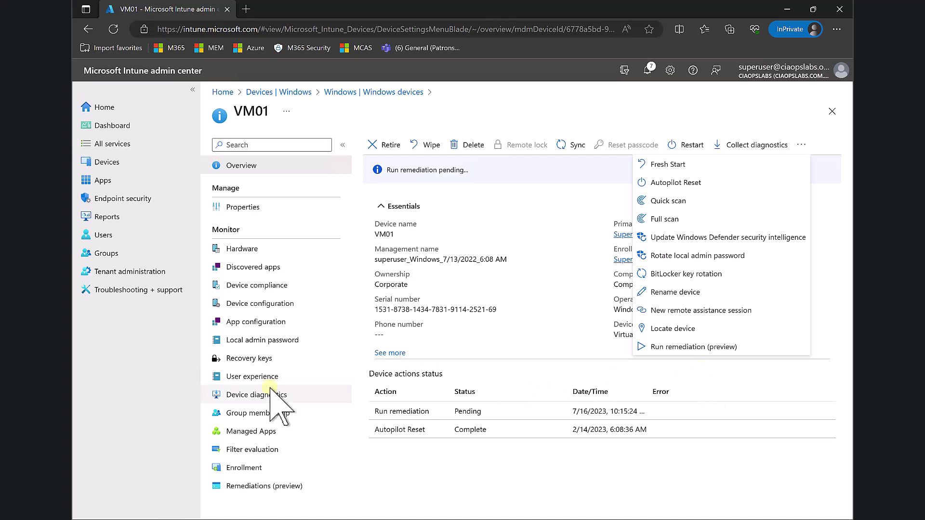
Start a new Remediations script package named 'Launch calc', with launch-calc.ps1 shown in PowerShell ISE.
click(107, 163)
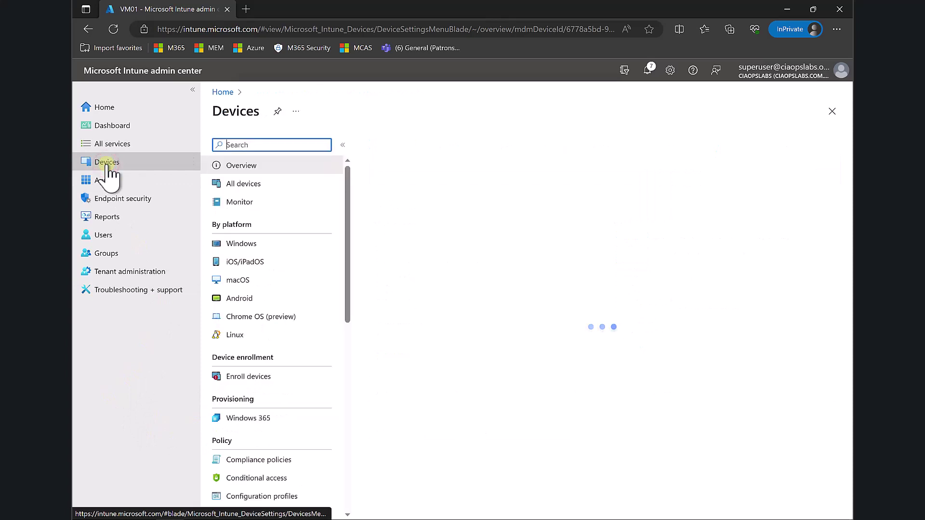
scroll(267, 407, down, 5)
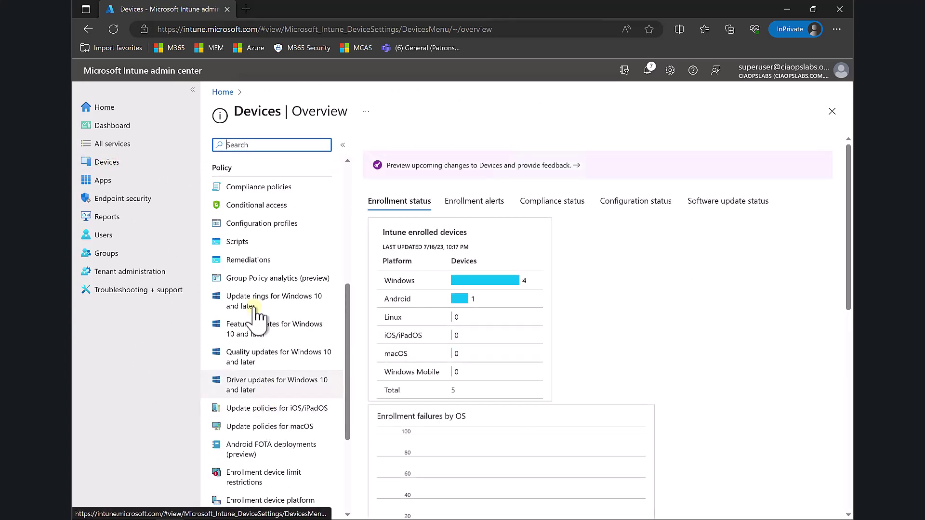
click(261, 263)
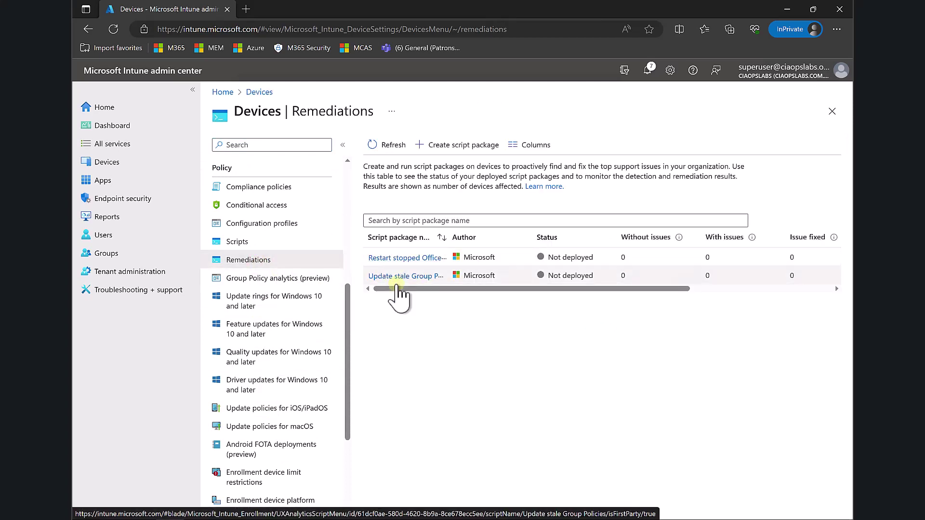
click(450, 147)
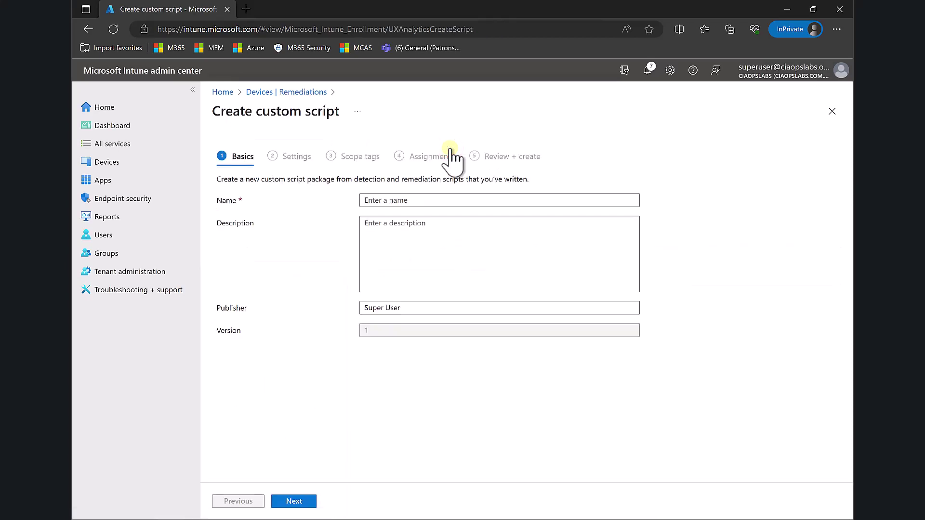
click(419, 201)
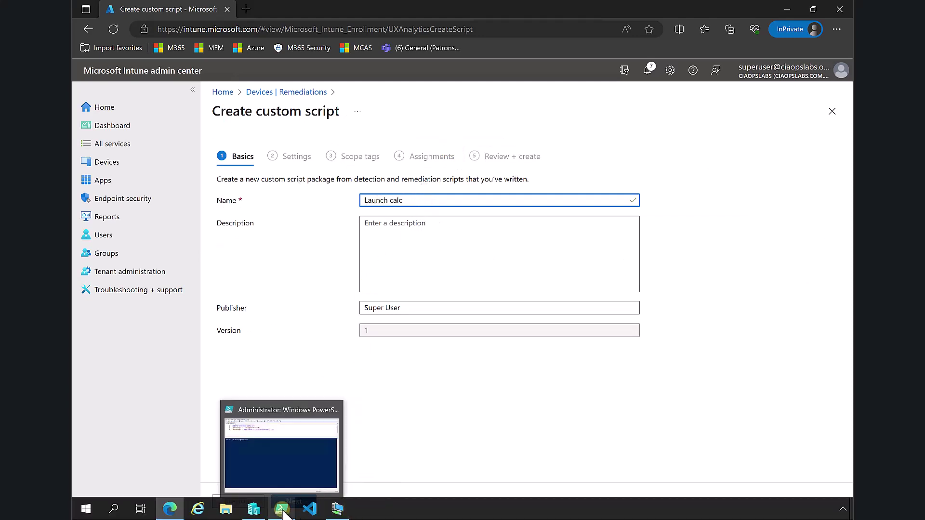
click(282, 509)
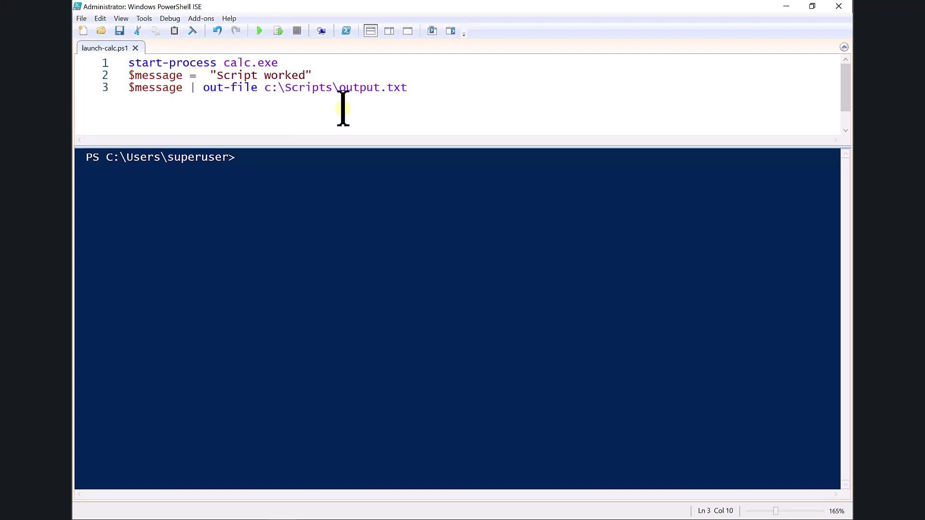
mouse_move(395, 517)
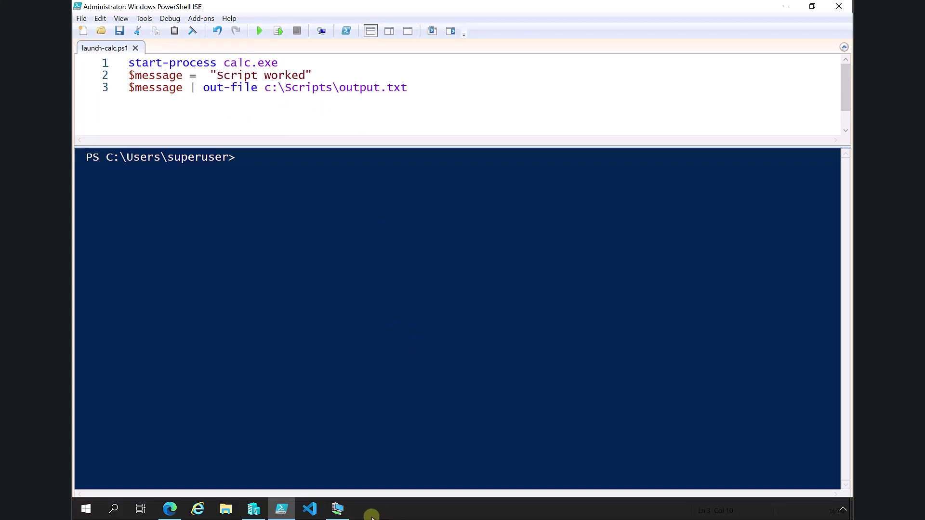
click(340, 509)
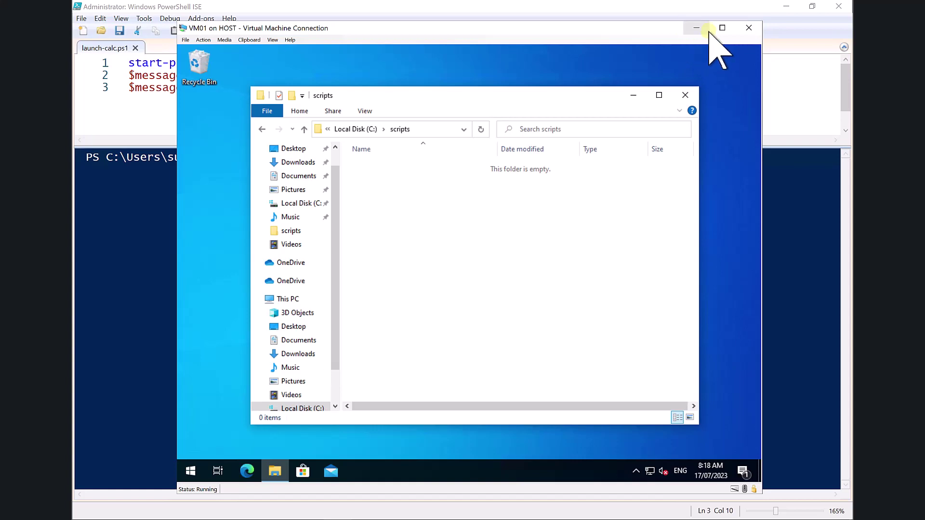
click(696, 27)
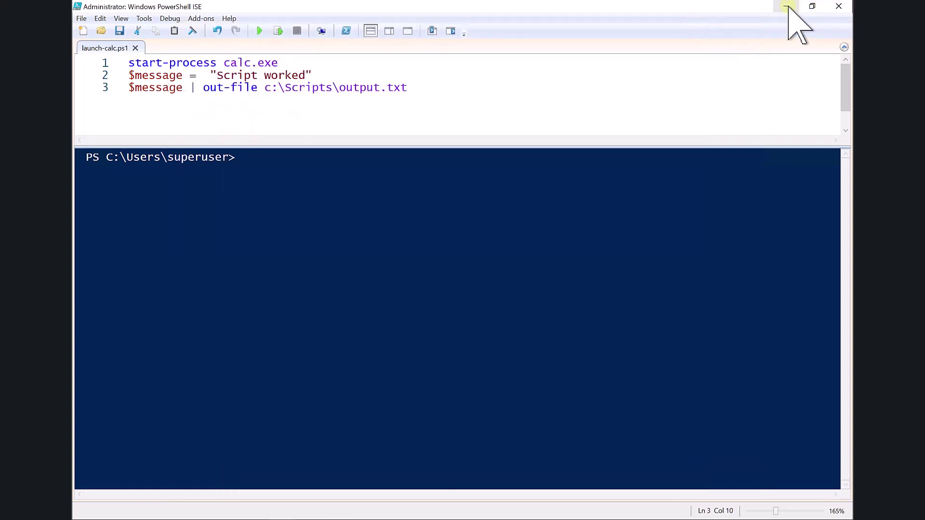
Upload launch-calc.ps1 as the Launch calc package's detection script file.
click(788, 7)
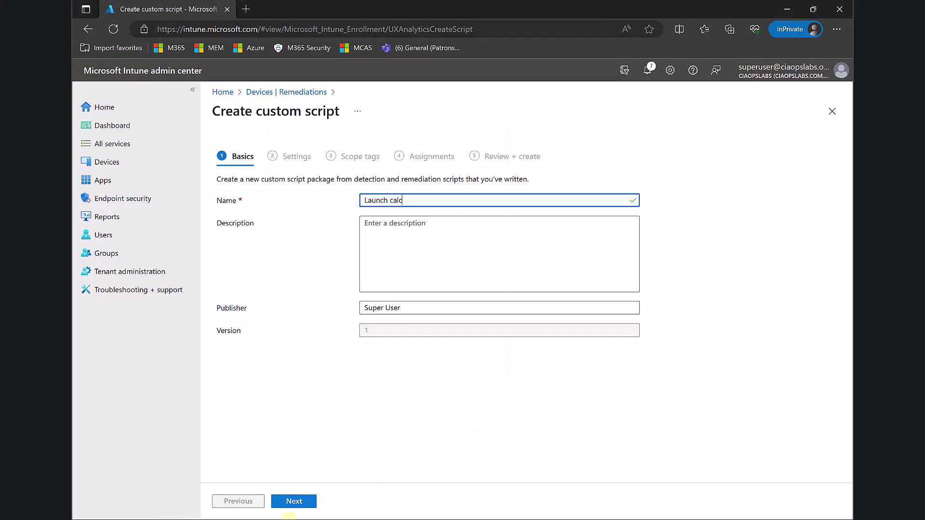
click(307, 499)
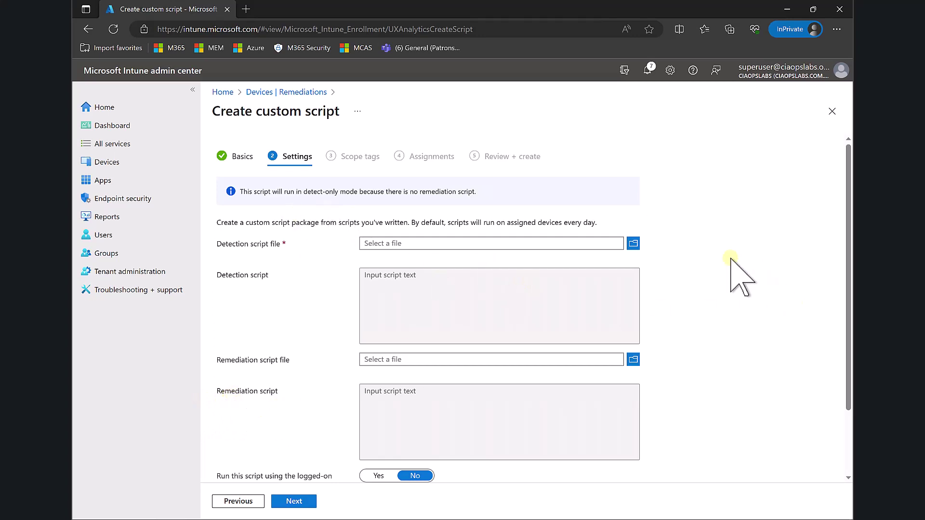
click(633, 244)
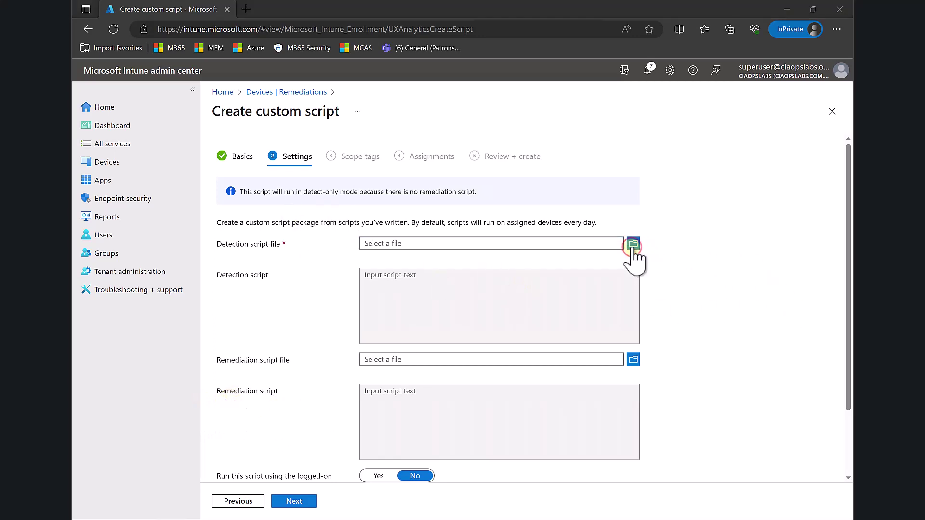
click(211, 139)
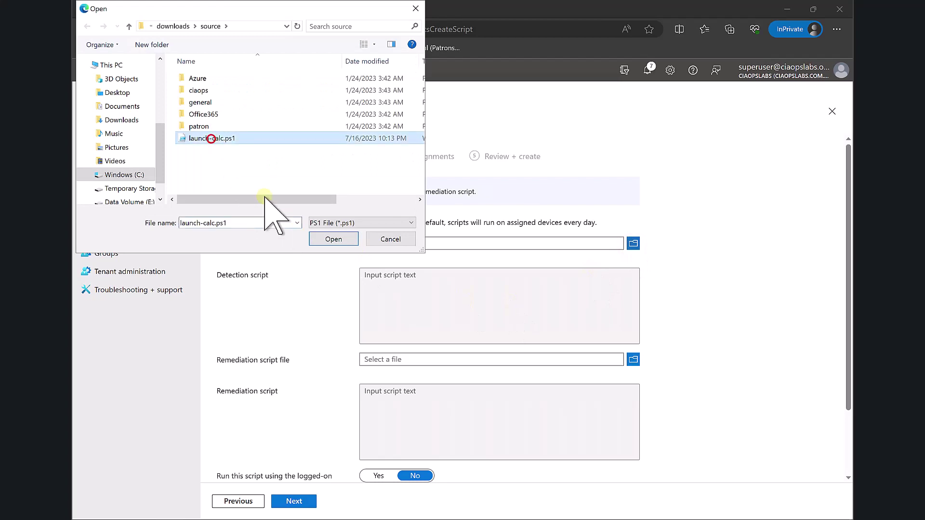
click(338, 238)
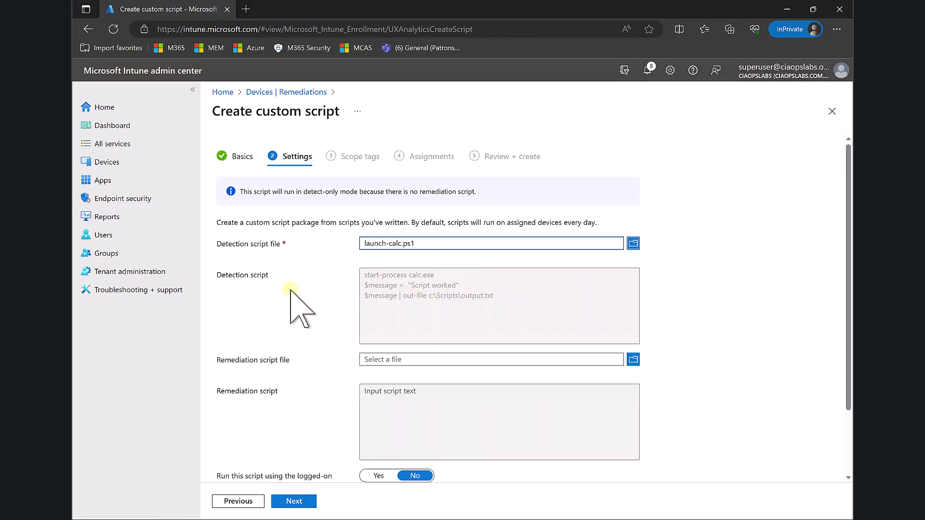
Set the script to run with logged-on credentials and advance to Scope tags.
scroll(294, 296, down, 2)
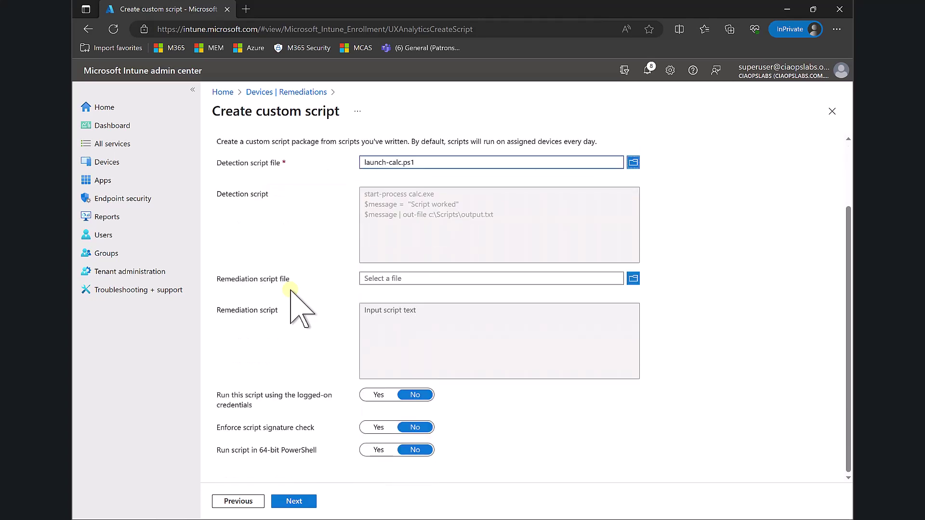
click(381, 395)
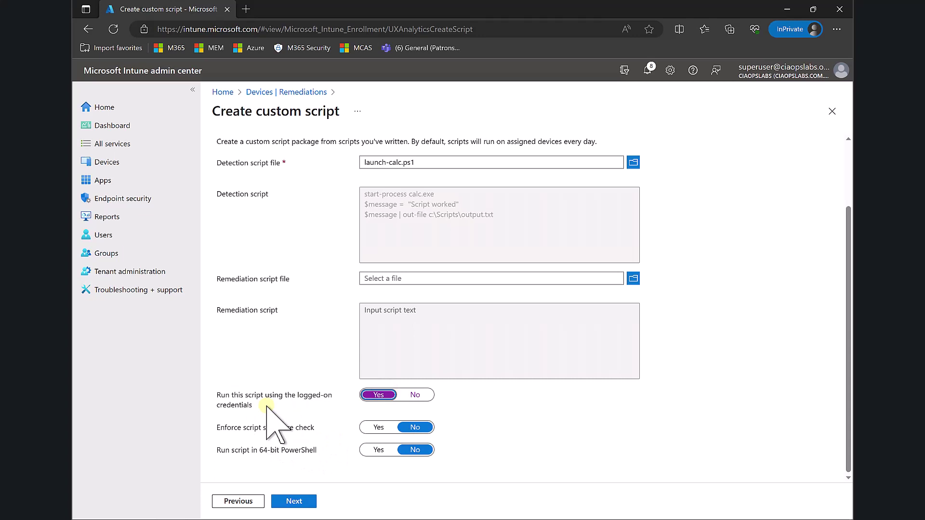
click(295, 501)
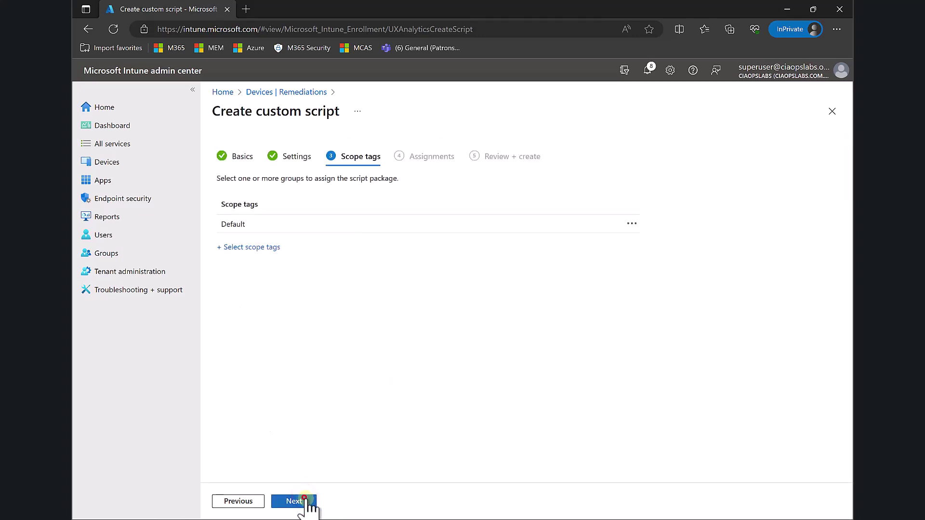
Assign Launch calc to All devices, review, and create the package.
click(304, 501)
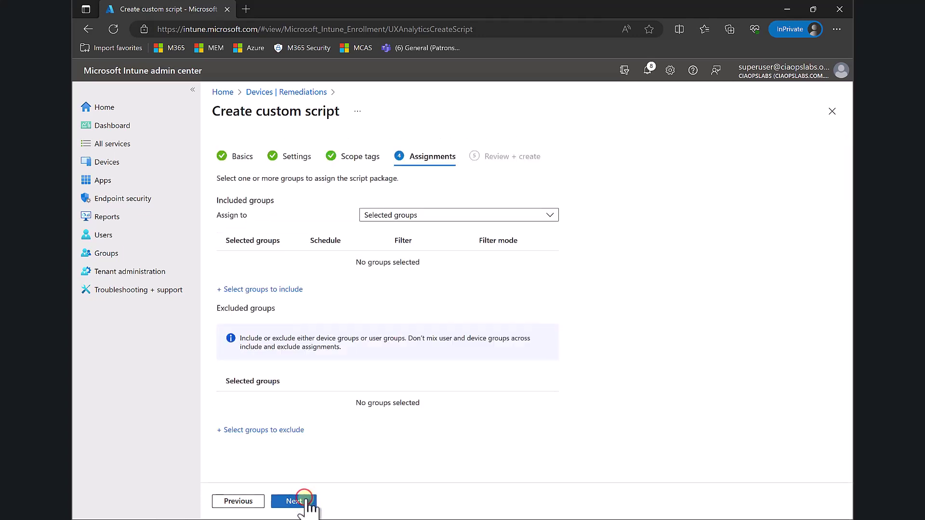
click(485, 217)
click(401, 267)
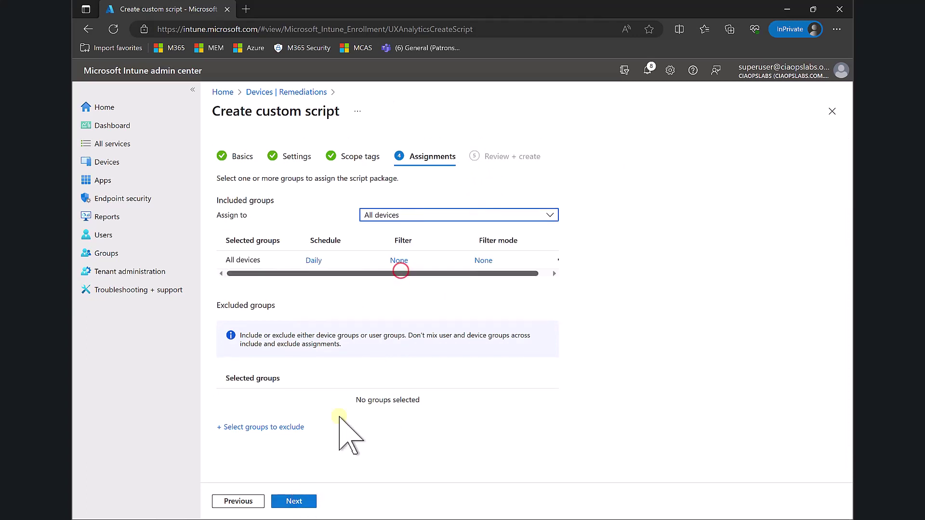
click(295, 502)
click(296, 502)
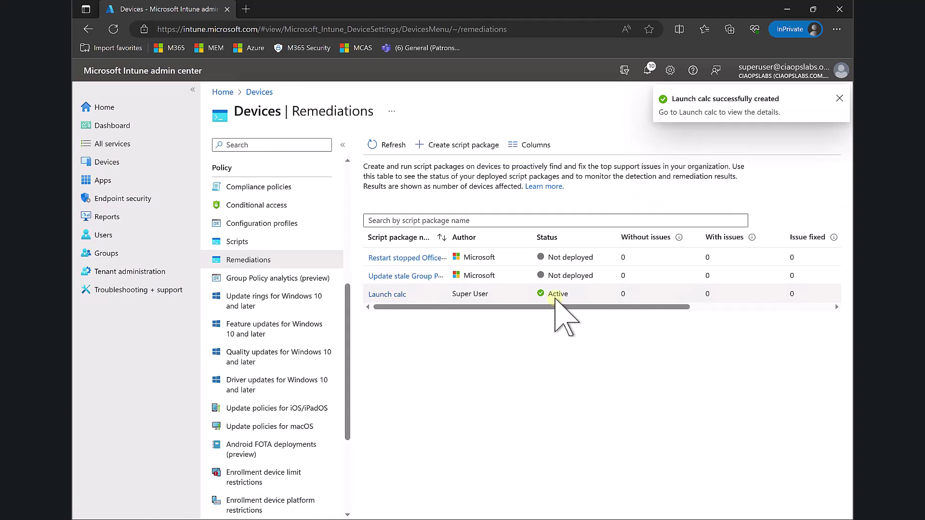
Open Launch calc's properties and its Device status page, which shows no reports yet.
click(381, 296)
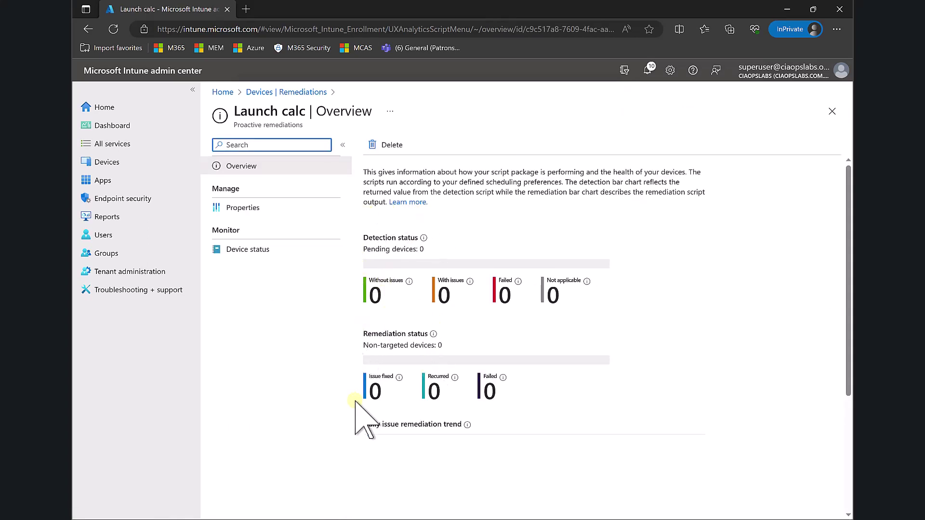
click(243, 208)
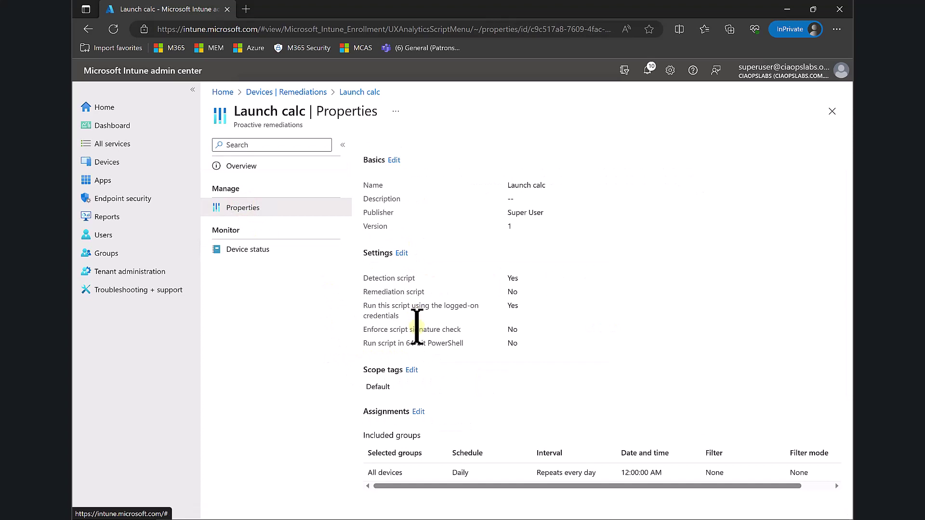
click(263, 248)
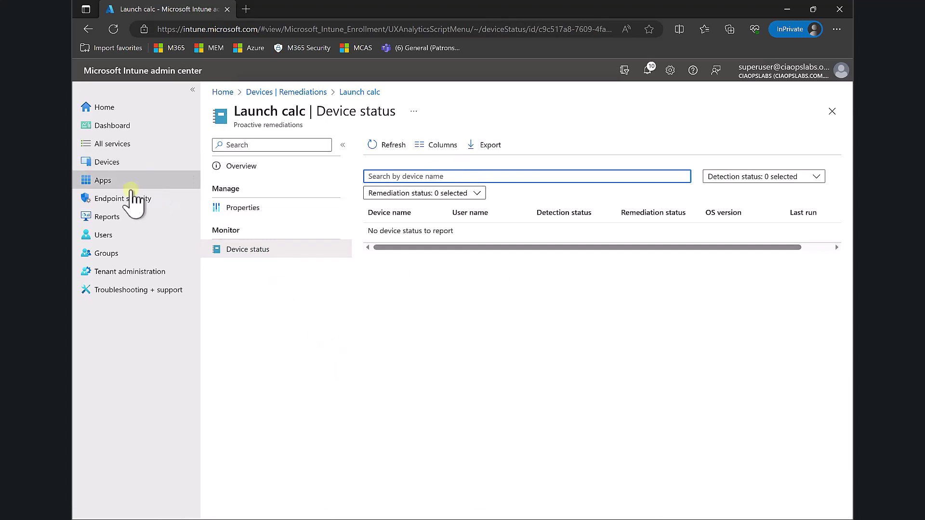
Return to the VM01 device page through Devices and Windows devices.
click(113, 165)
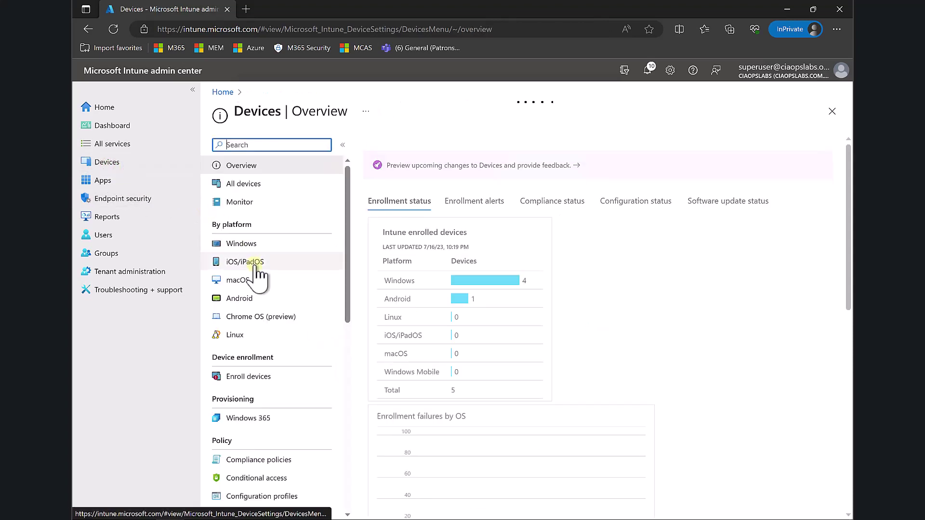
click(251, 244)
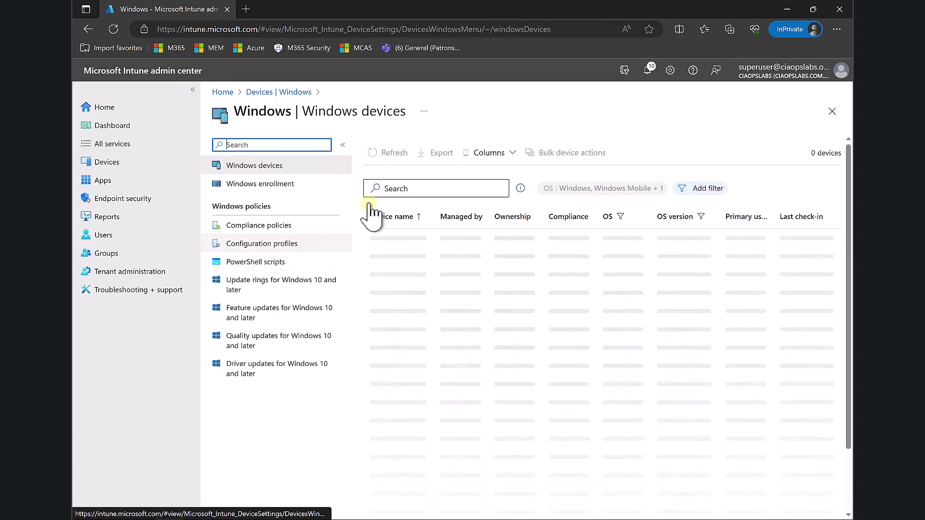
click(380, 275)
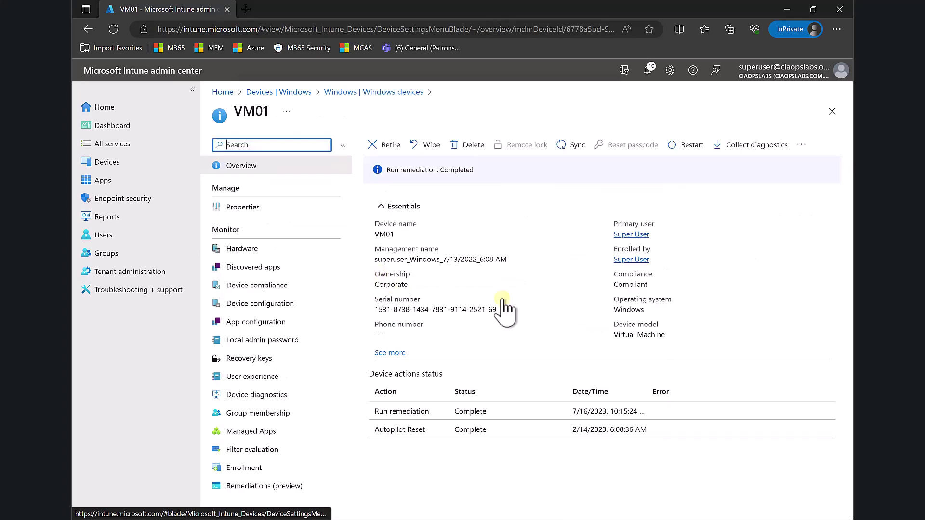
Run the Launch calc remediation on VM01 on demand via Run remediation (preview).
click(810, 148)
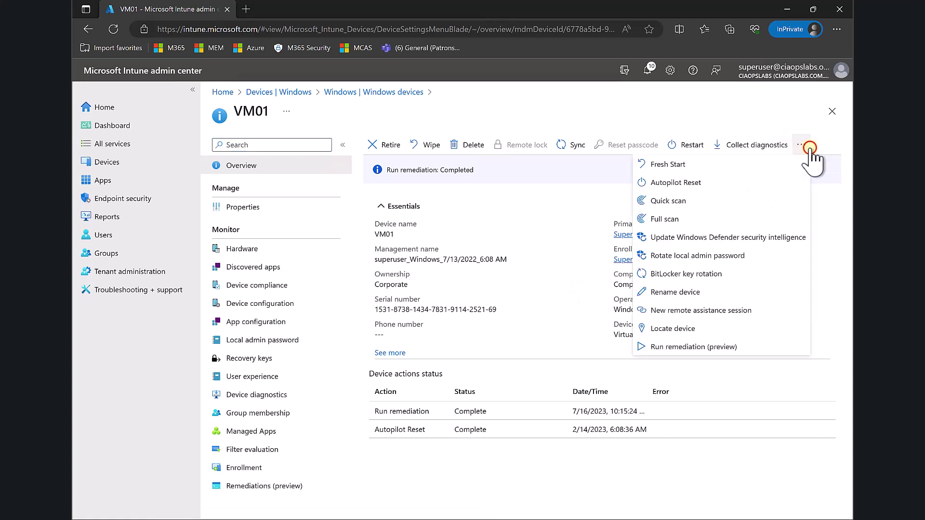
click(706, 347)
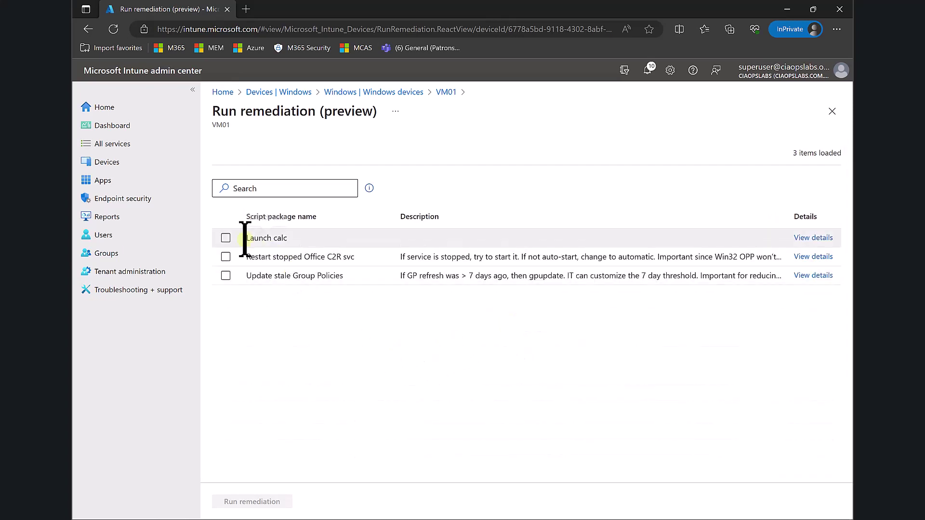
click(226, 238)
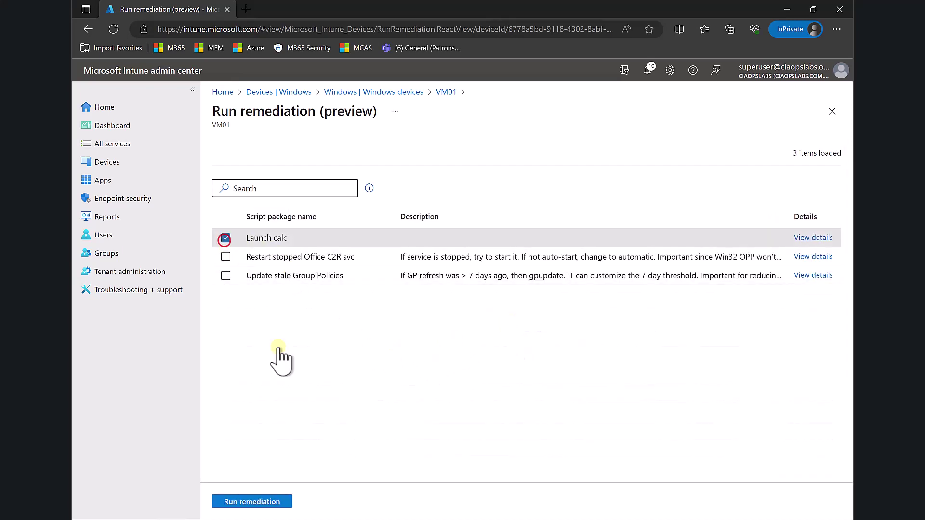
click(264, 501)
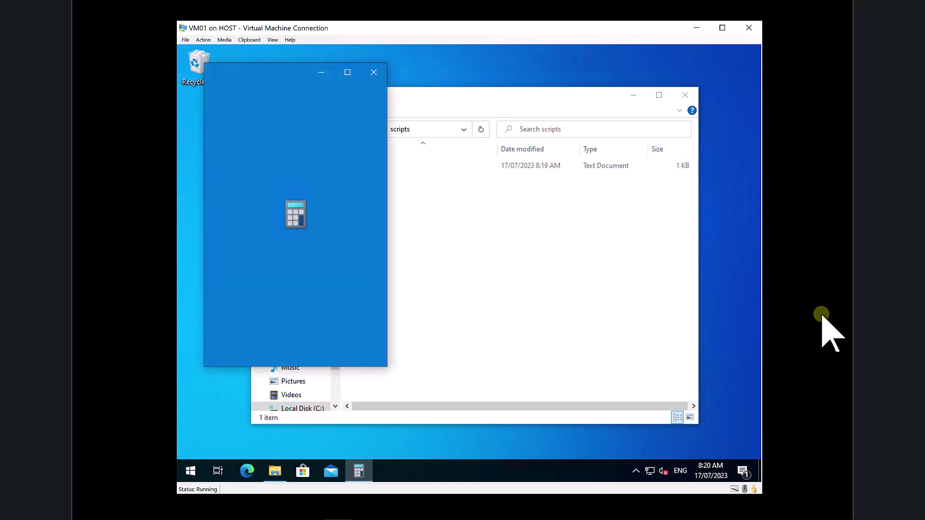
Open the output file from C:\scripts in Notepad to confirm it reads 'Script worked'.
click(519, 165)
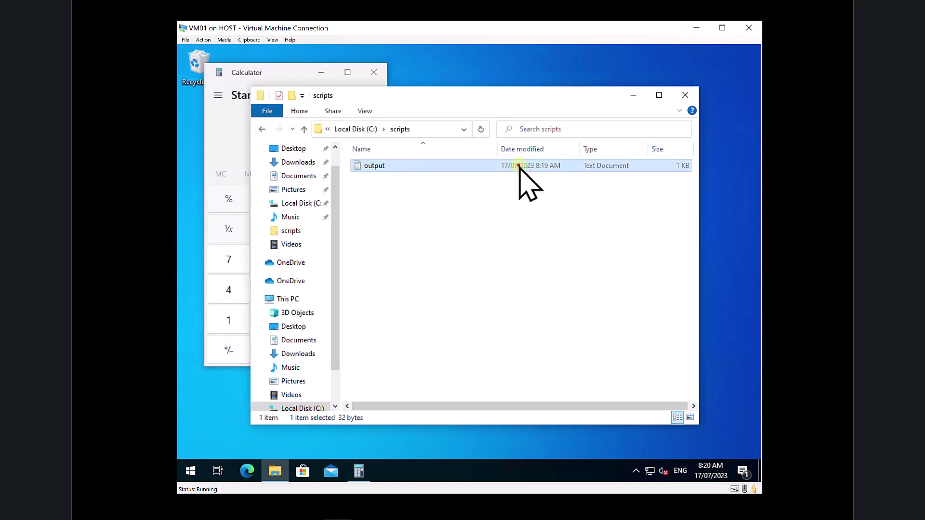
double_click(519, 166)
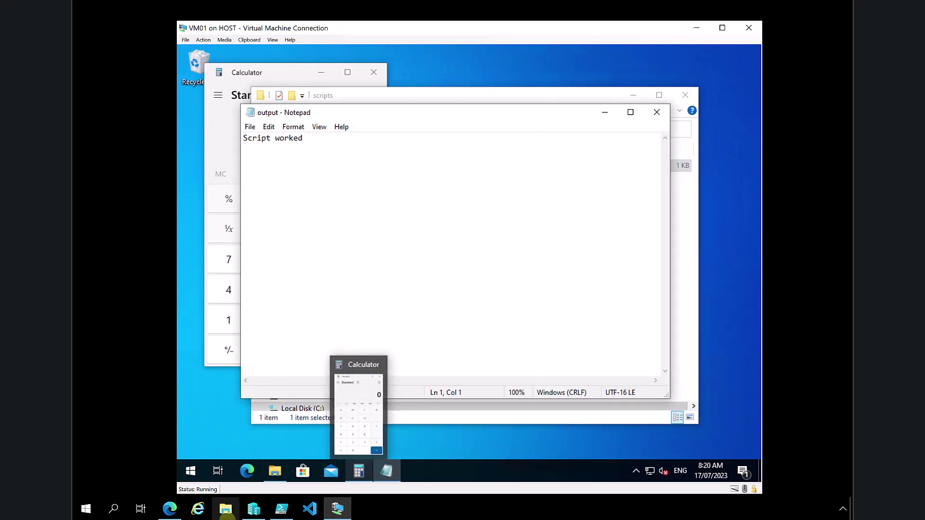
click(170, 509)
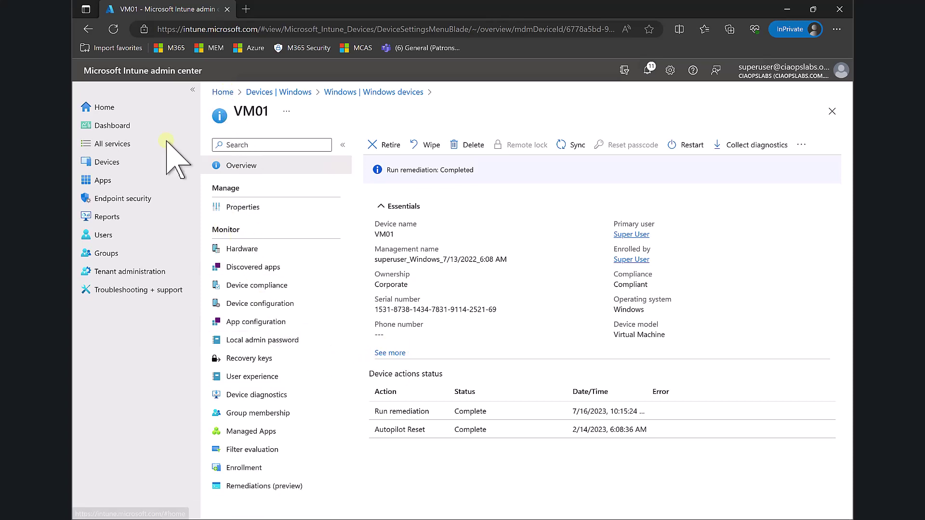
Check the Remediations list of script packages under Devices.
click(107, 165)
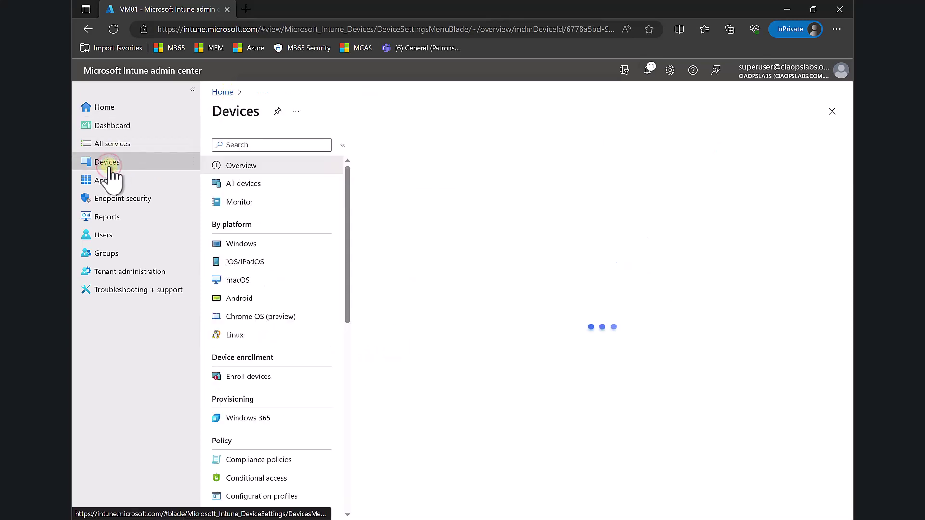
scroll(270, 453, down, 3)
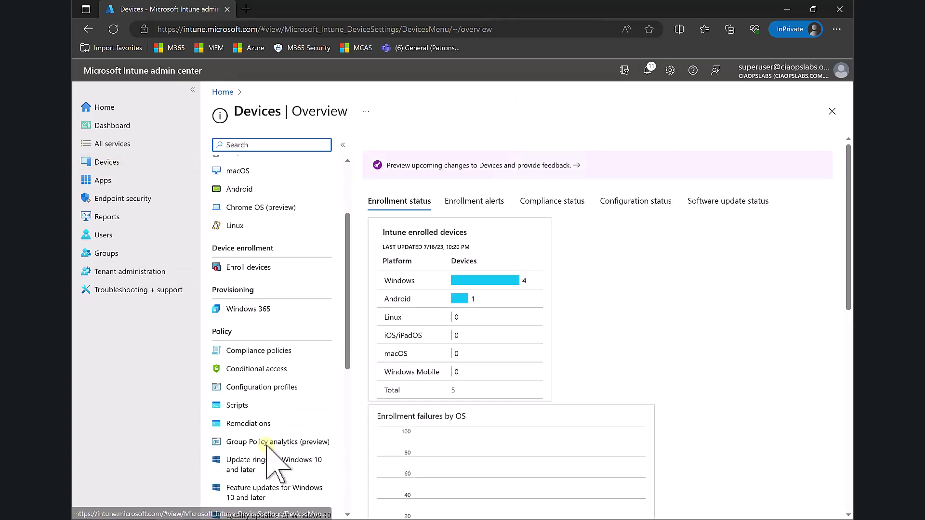
click(246, 369)
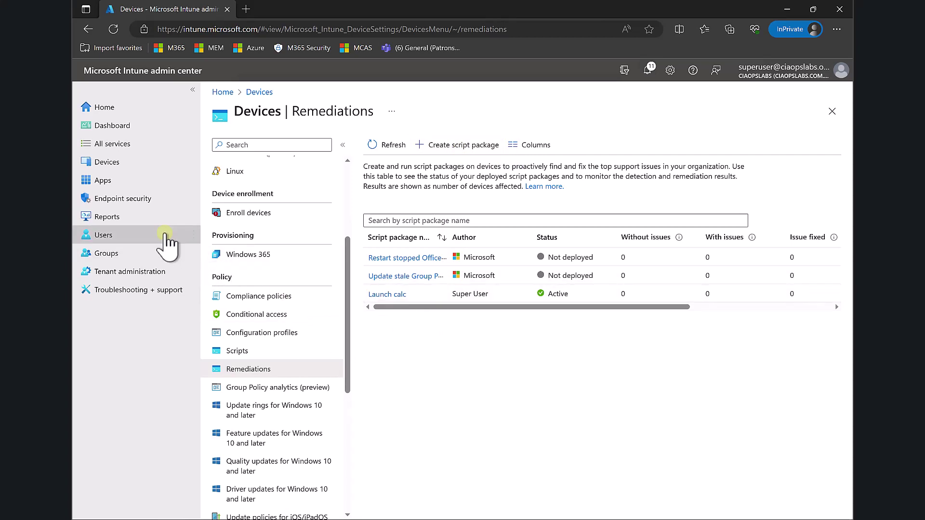
Reopen the VM01 device page via Devices and Windows devices.
click(106, 162)
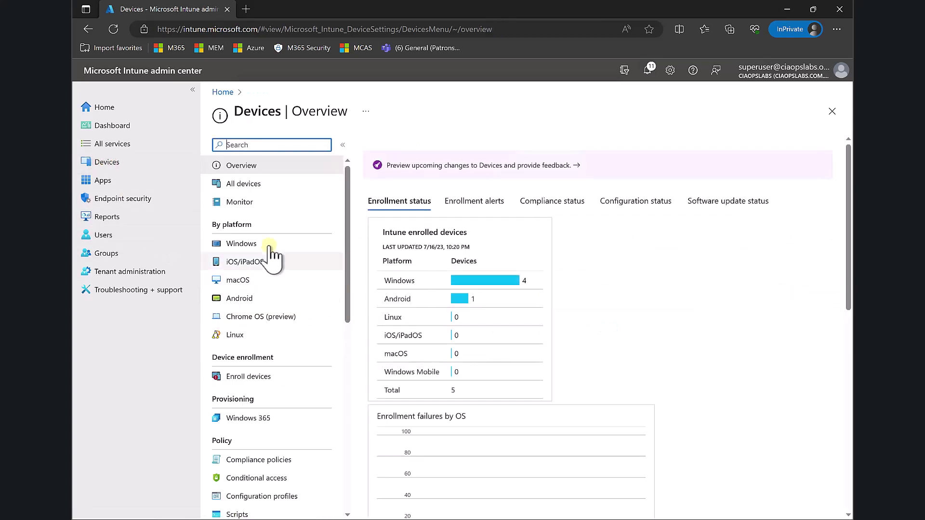
click(265, 246)
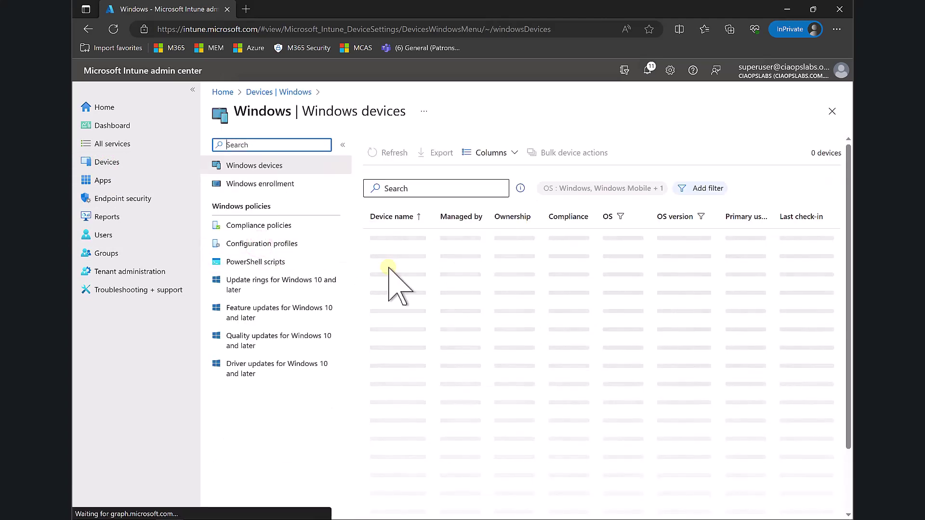
click(385, 276)
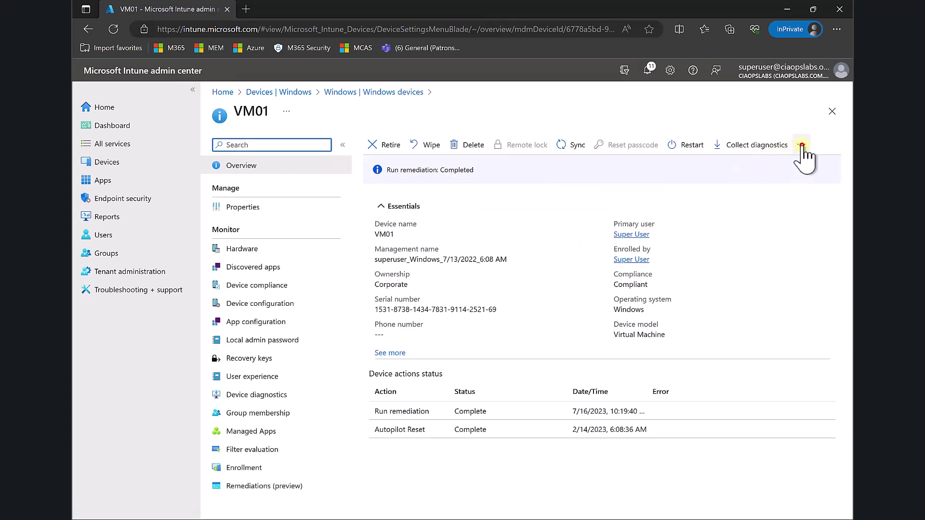
Expand VM01's extra device actions again to show Run remediation (preview).
click(801, 144)
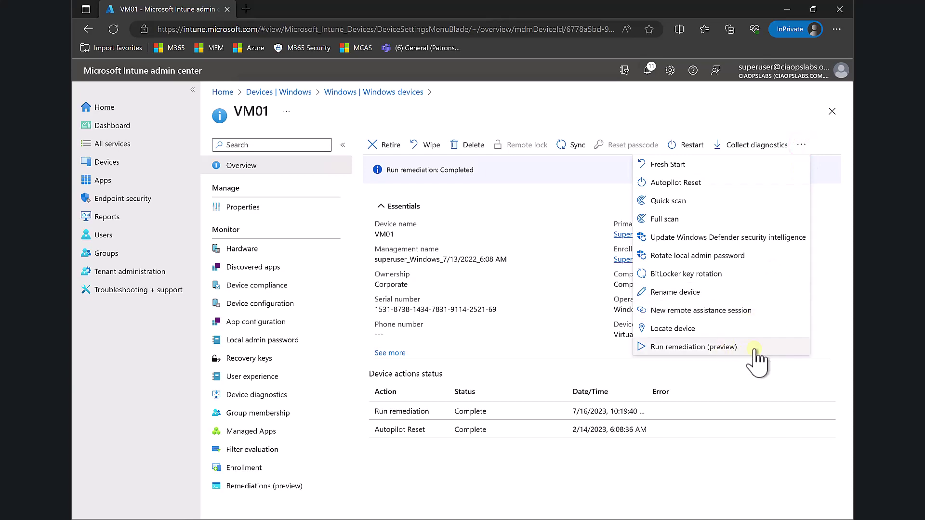